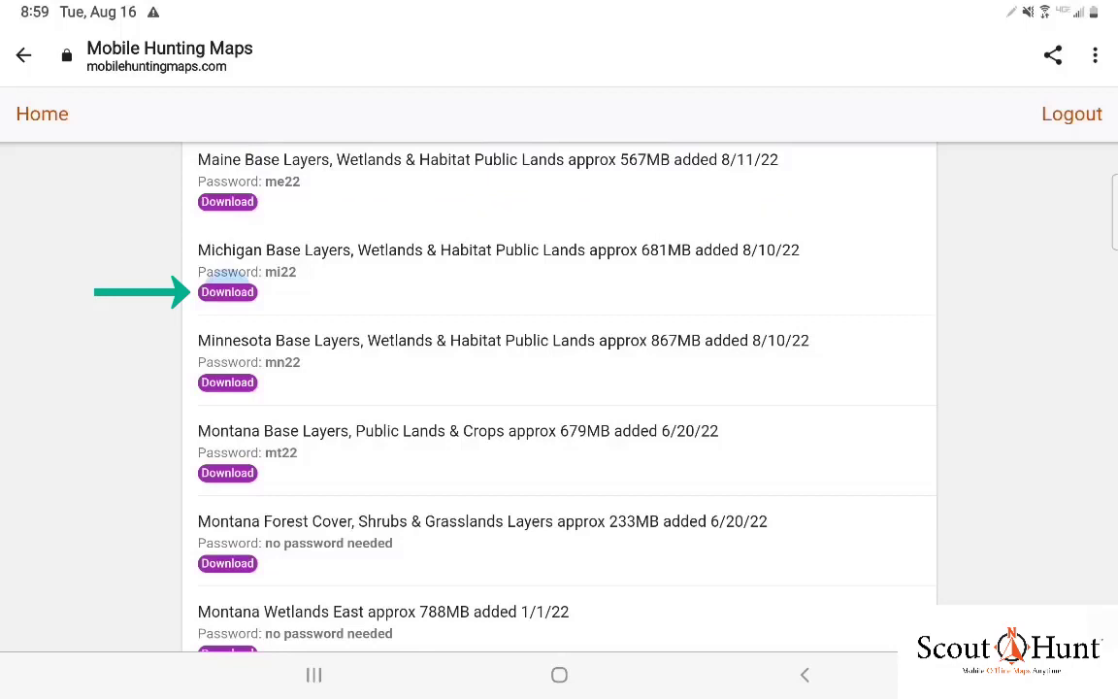
Download the Michigan Base Layers map, save it into CarryMap's folder and open it.
click(228, 292)
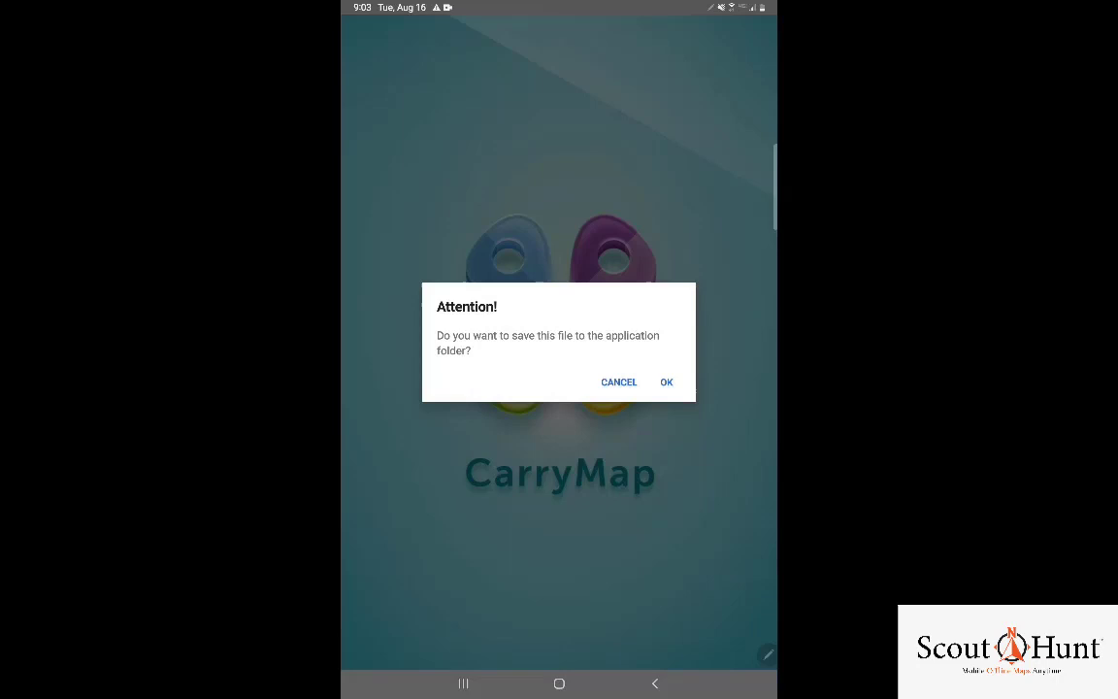
click(667, 381)
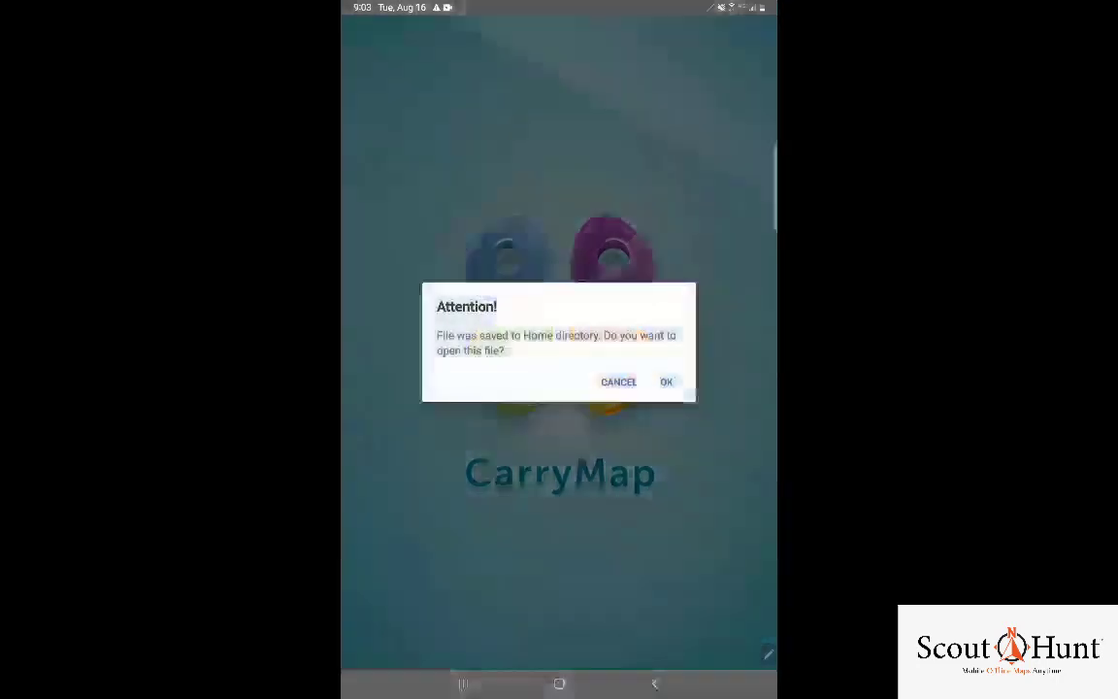
click(667, 382)
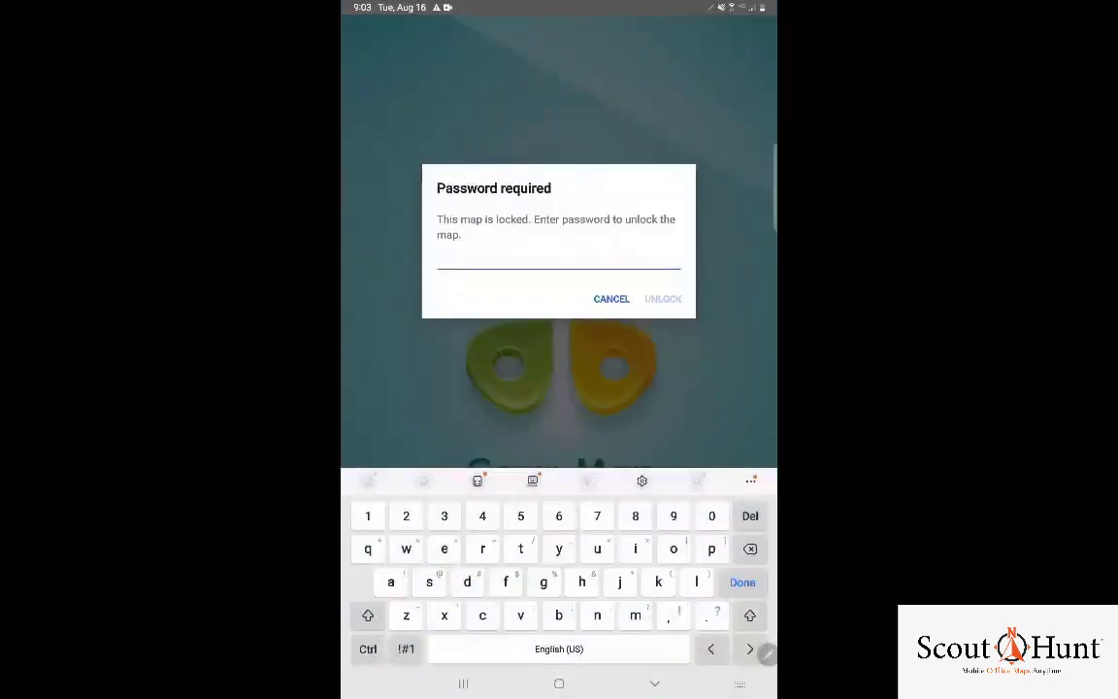
text(12)
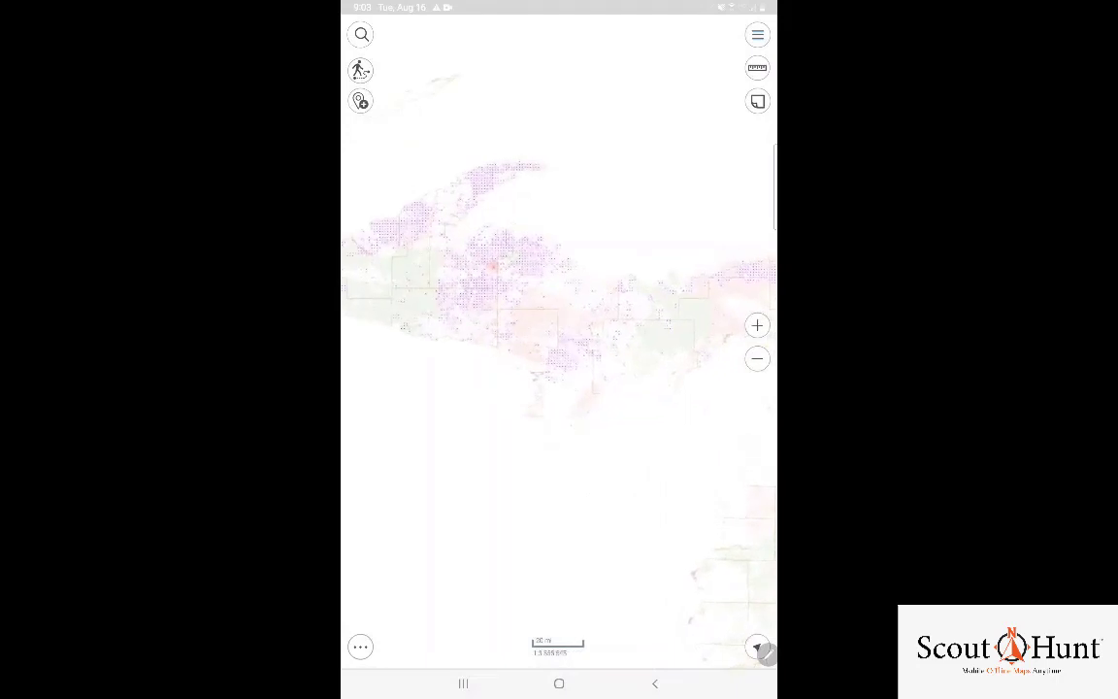
scroll(504, 291, up, 3)
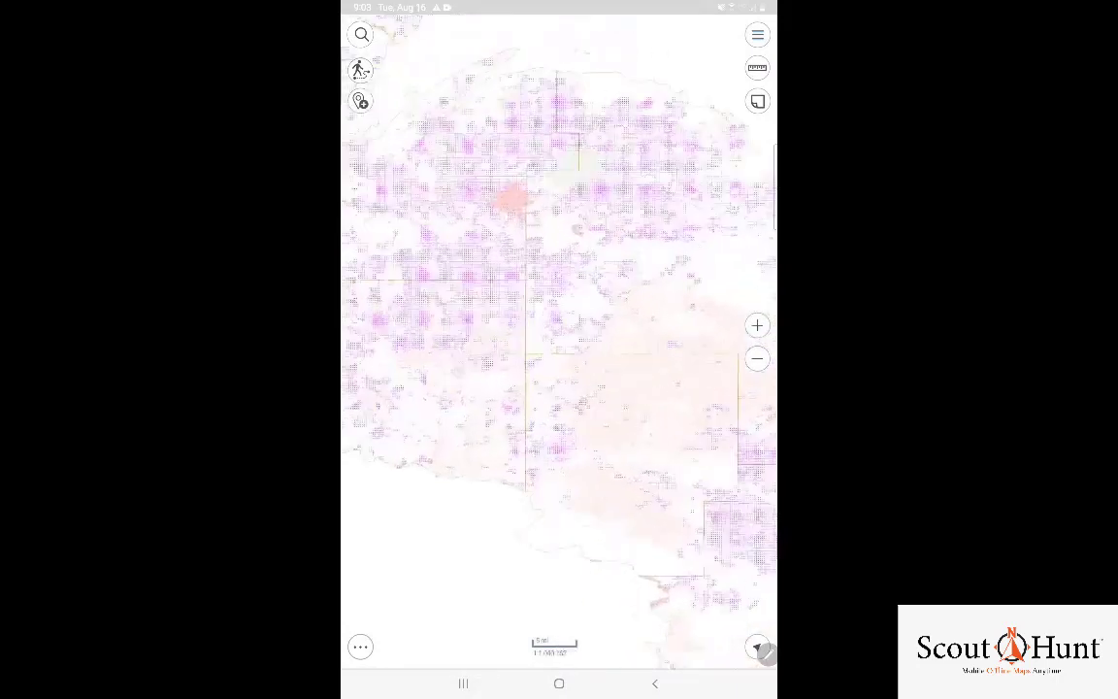